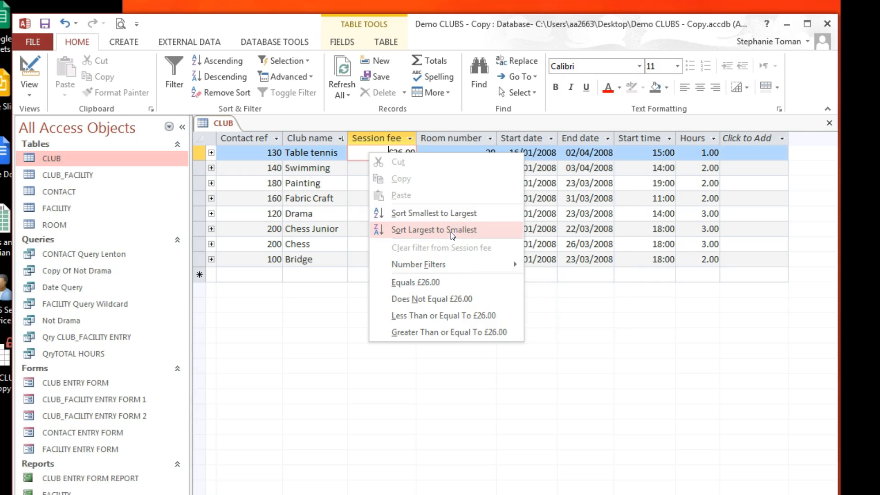
Sort the CLUB table by session fee from smallest to largest.
left_click(455, 218)
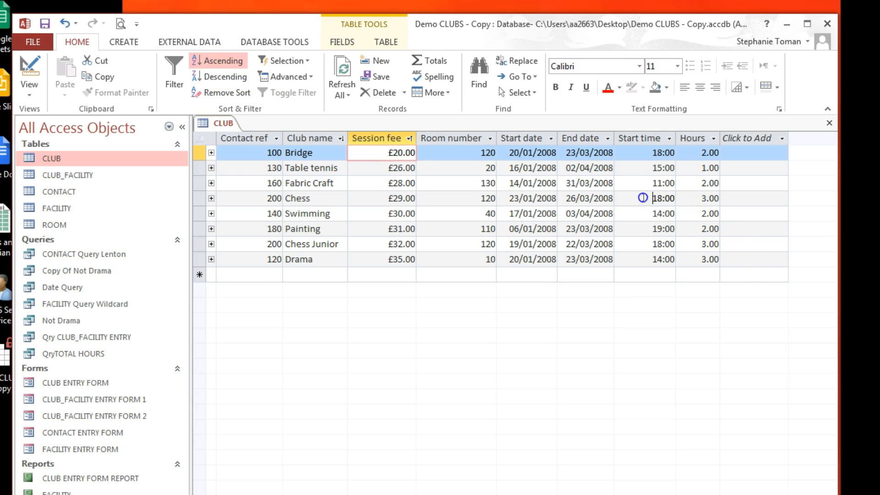
Review the advanced filter options and the date filter choices for the Start time field, leaving the table unfiltered.
left_click(643, 198)
left_click(635, 169)
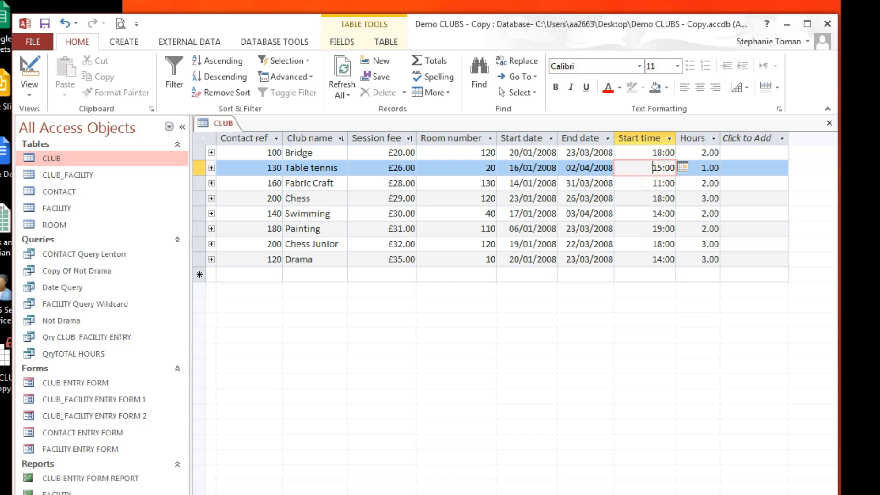
left_click(639, 168)
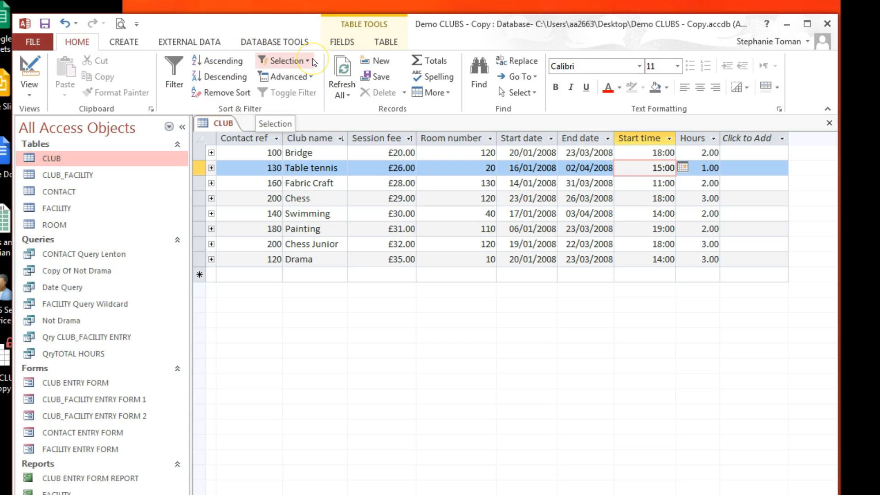
left_click(313, 78)
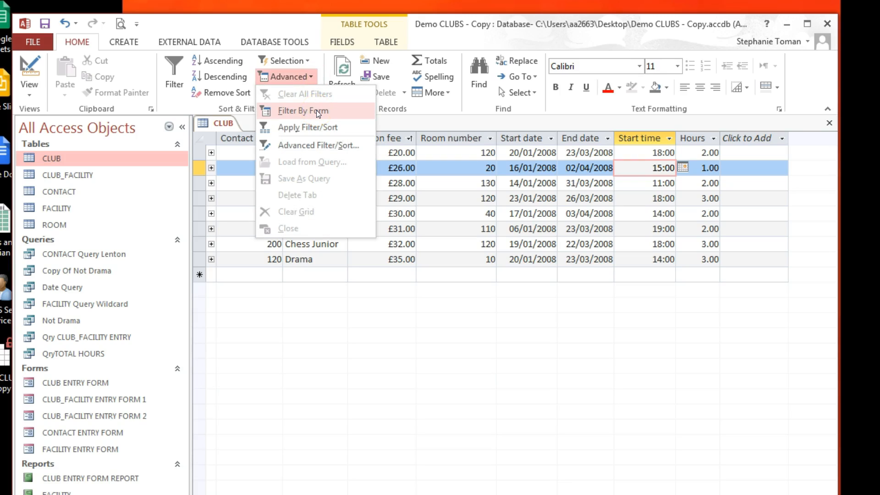
left_click(405, 311)
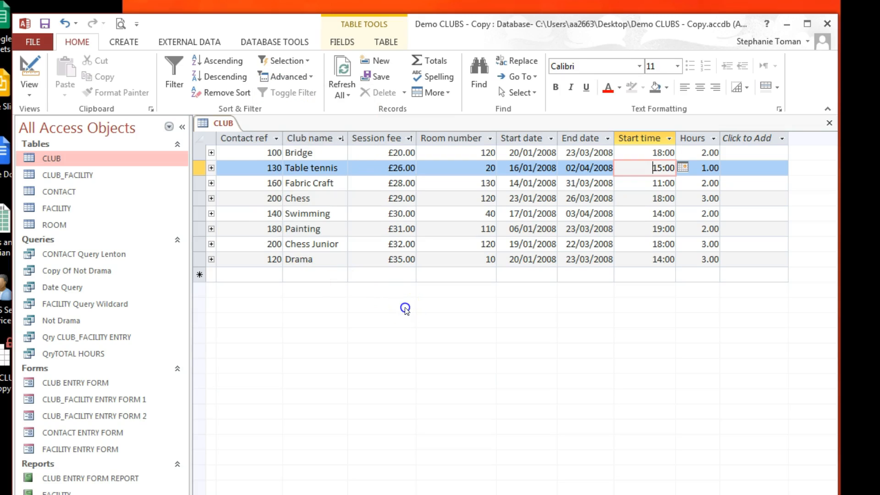
left_click(171, 58)
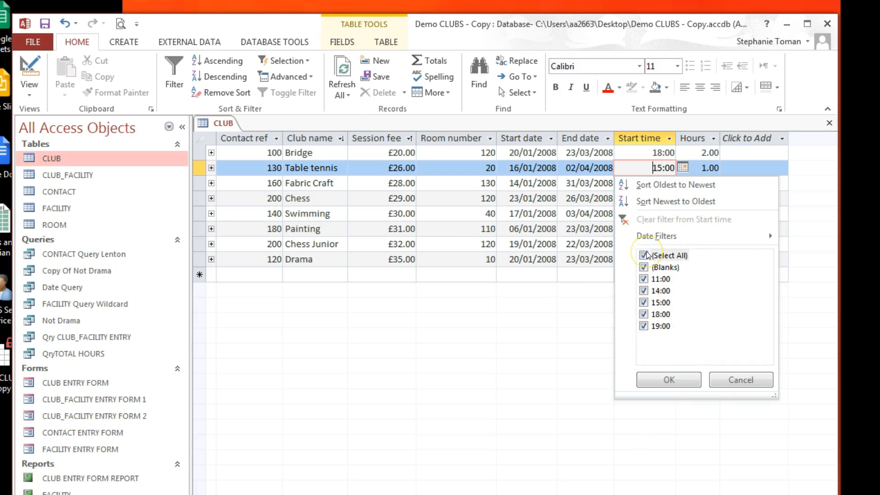
mouse_move(647, 240)
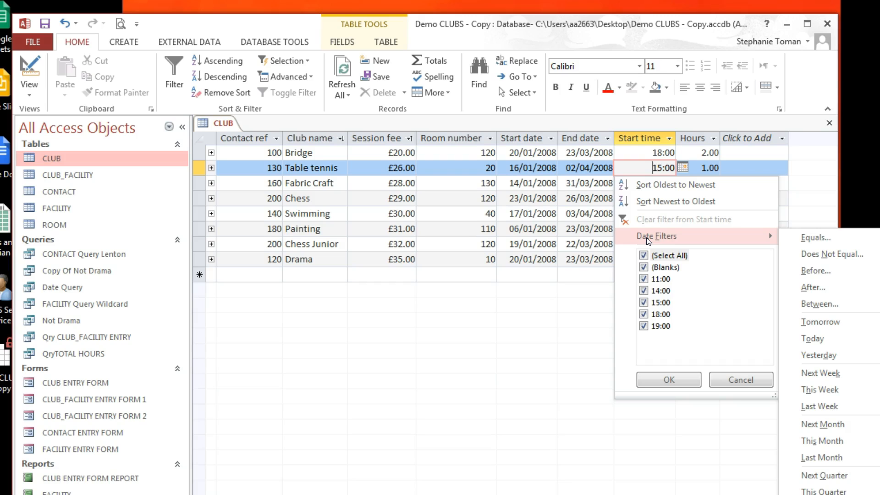
left_click(598, 385)
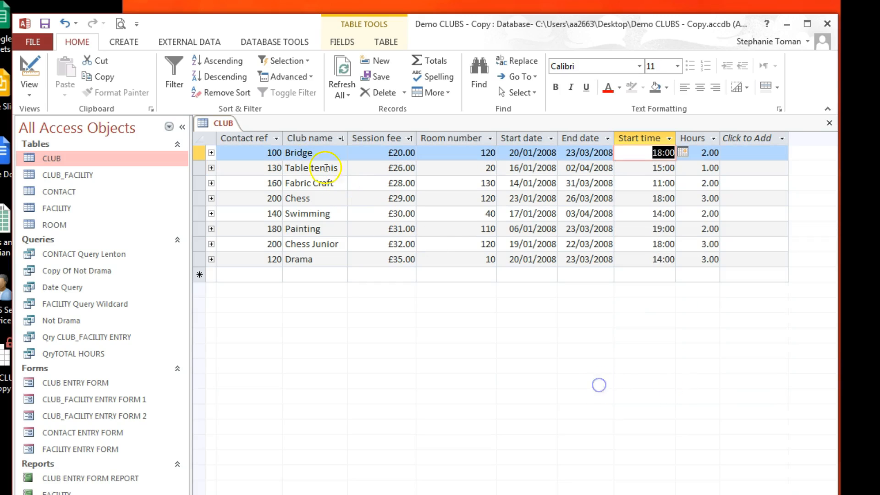
Filter the CLUB table to show only Contact ref 130, and switch the filter off again.
left_click(276, 138)
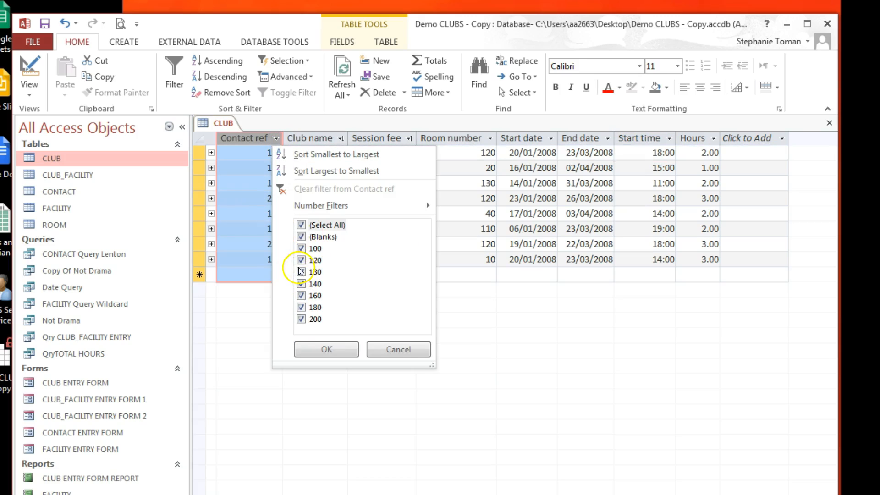
left_click(301, 225)
left_click(301, 272)
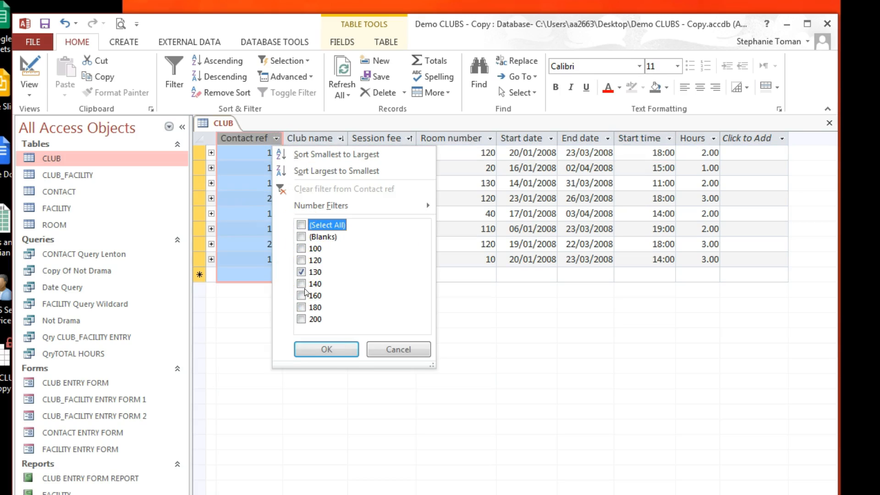
left_click(326, 349)
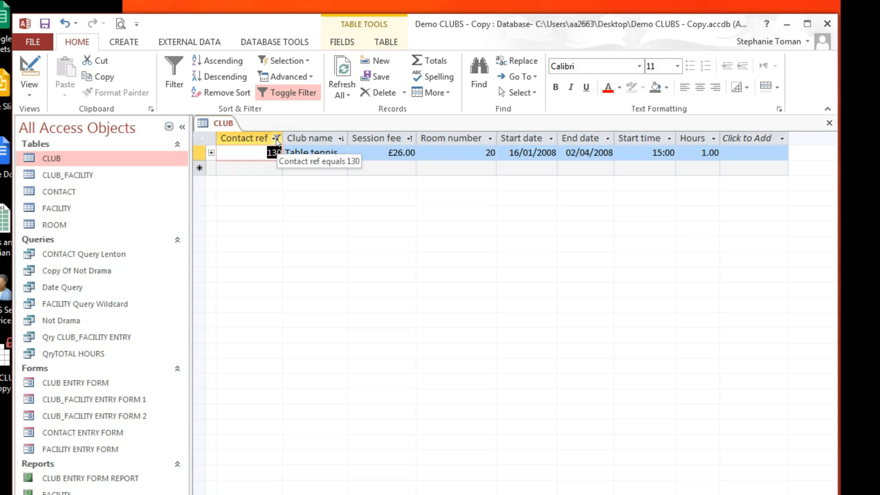
left_click(296, 91)
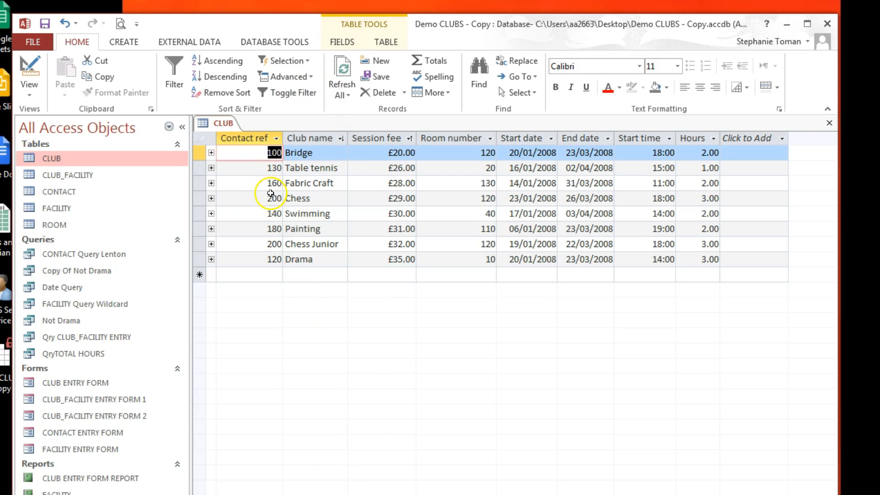
Filter the Contact ref field to exclude 130, and switch the filter off again.
left_click(265, 168)
left_click(276, 138)
left_click(301, 271)
left_click(326, 349)
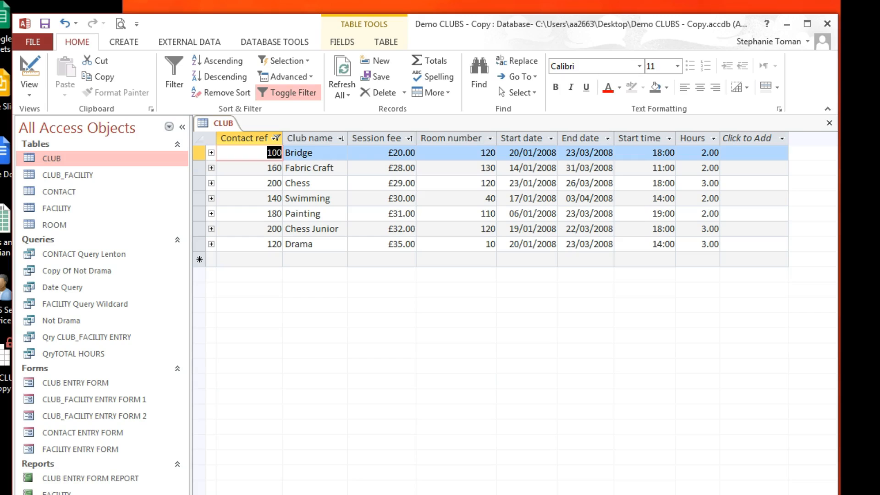
left_click(292, 93)
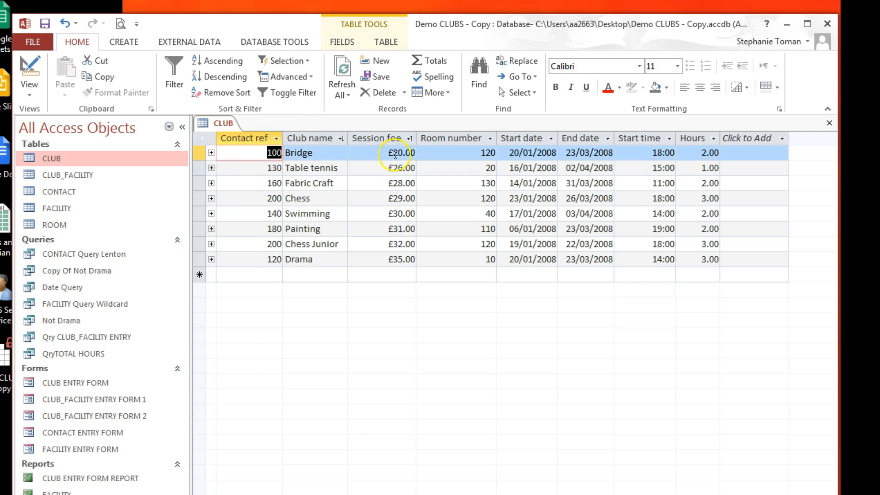
Filter by selection on Bridge's room number so that Room number equals 120, and toggle the filter off.
left_click(479, 153)
left_click(479, 153)
right_click(479, 152)
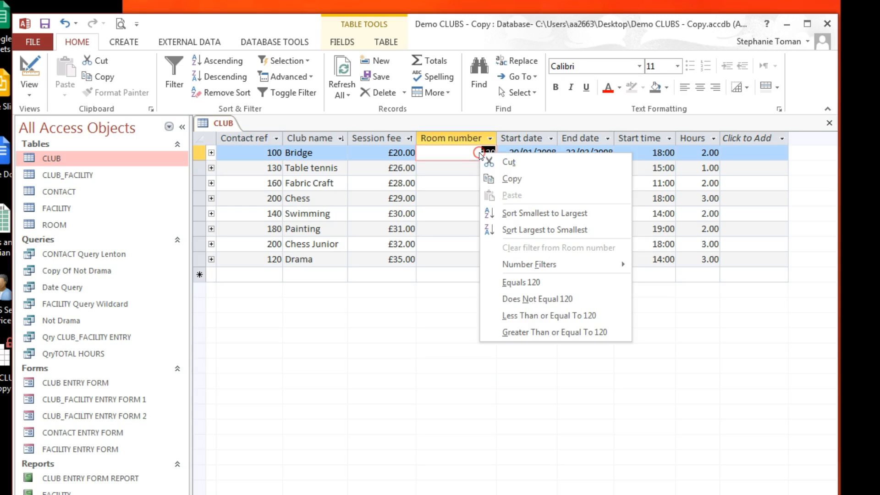
left_click(536, 283)
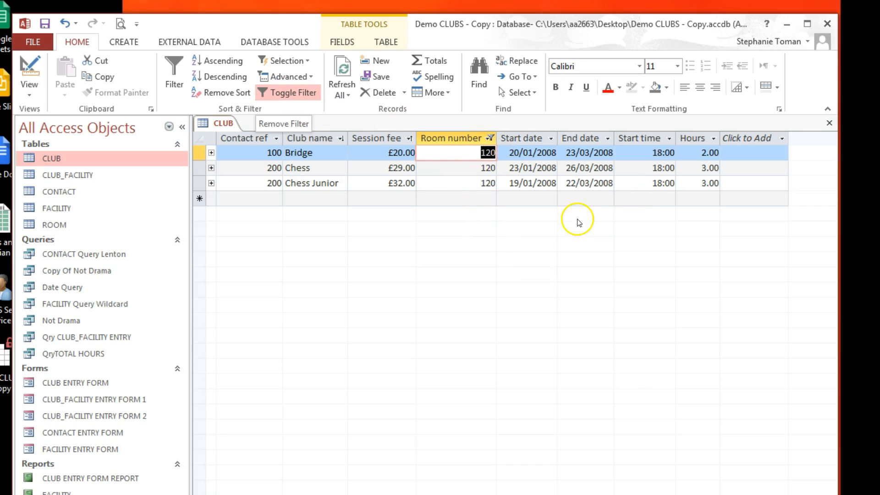
left_click(298, 94)
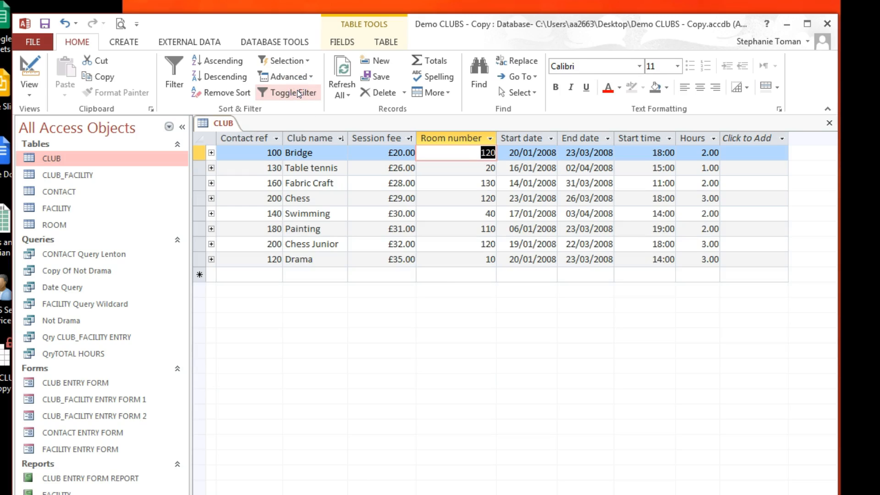
Review the filter-by-selection options offered for Bridge's room number without applying one.
left_click(480, 153)
left_click(312, 64)
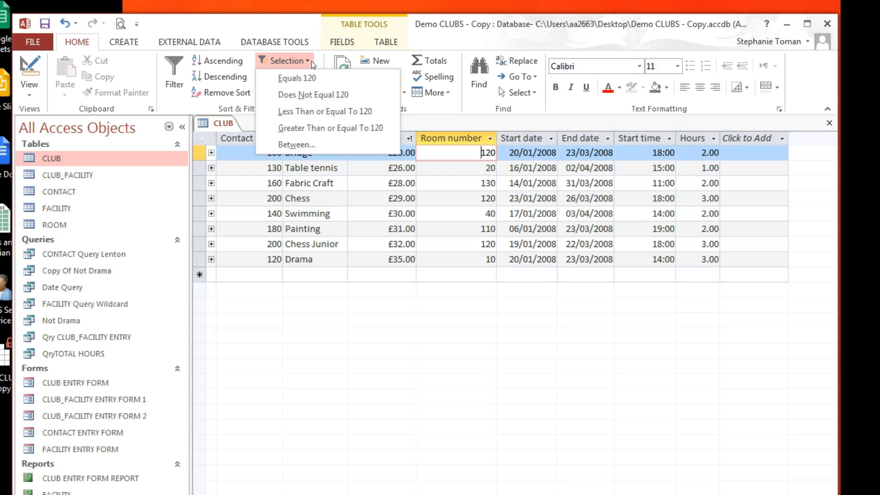
left_click(490, 373)
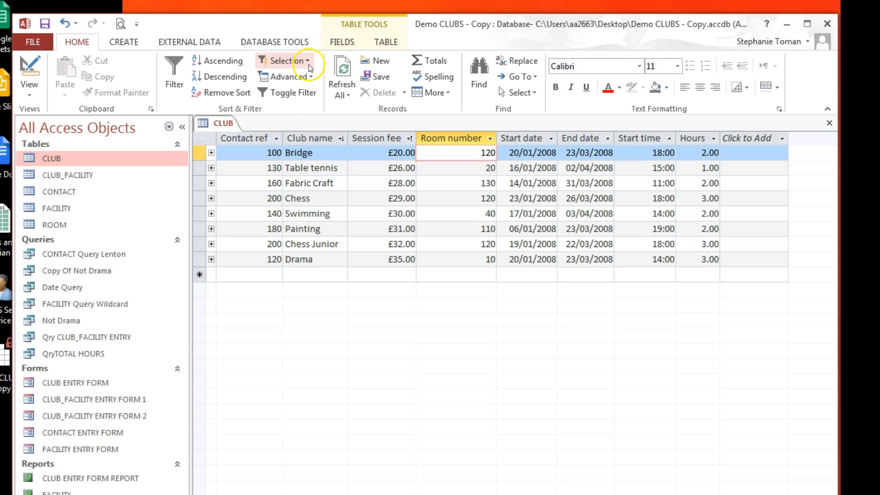
Open Filter By Form for the CLUB table, examine the Room number and Club name choices, and return to the unfiltered datasheet.
left_click(305, 76)
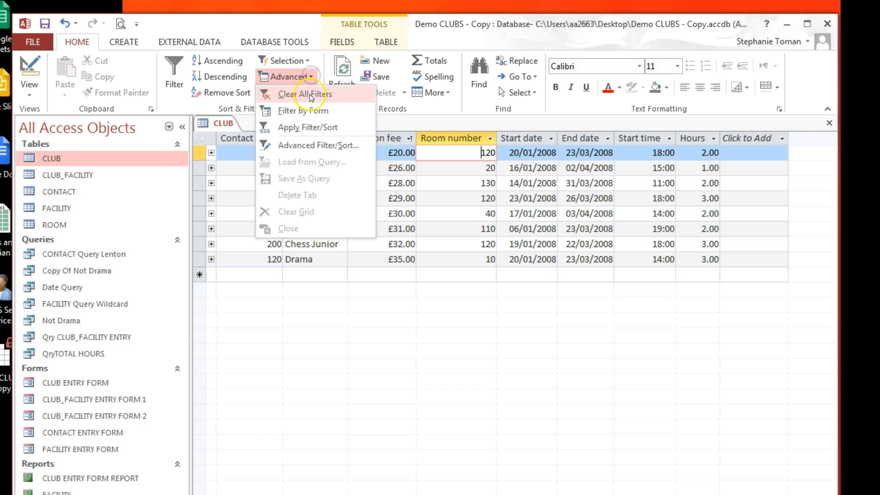
left_click(327, 111)
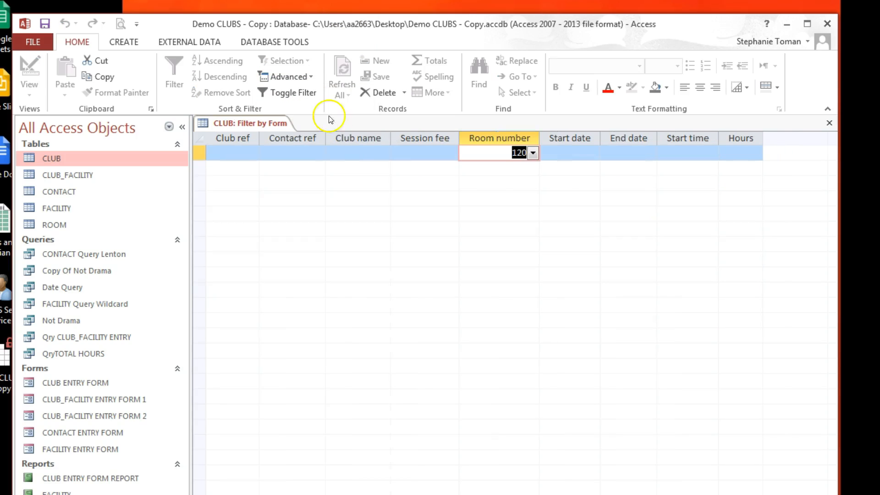
left_click(532, 154)
left_click(384, 147)
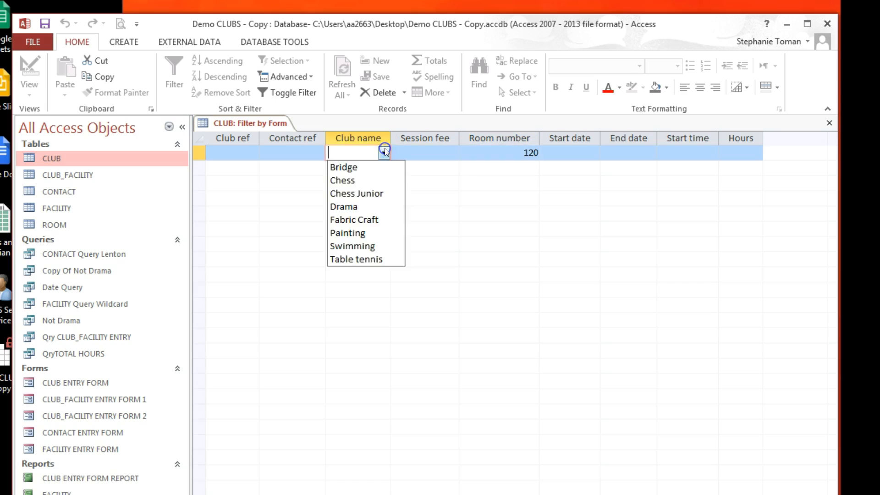
left_click(497, 164)
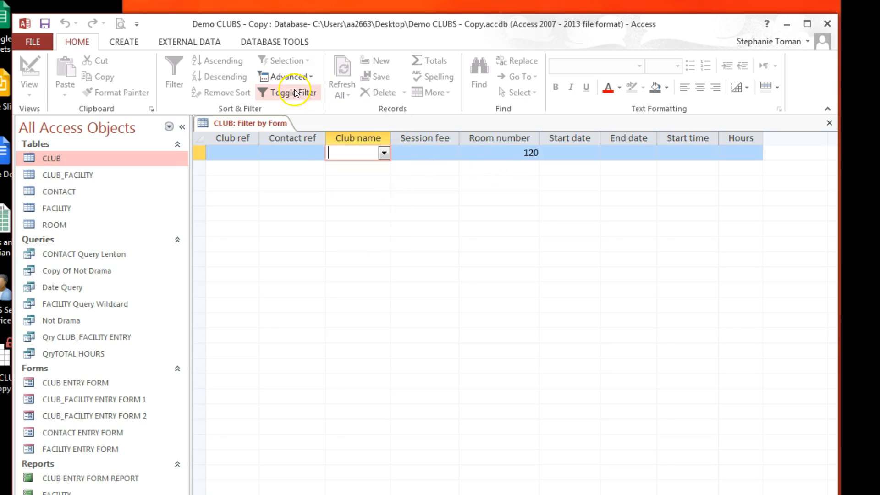
left_click(290, 92)
left_click(290, 91)
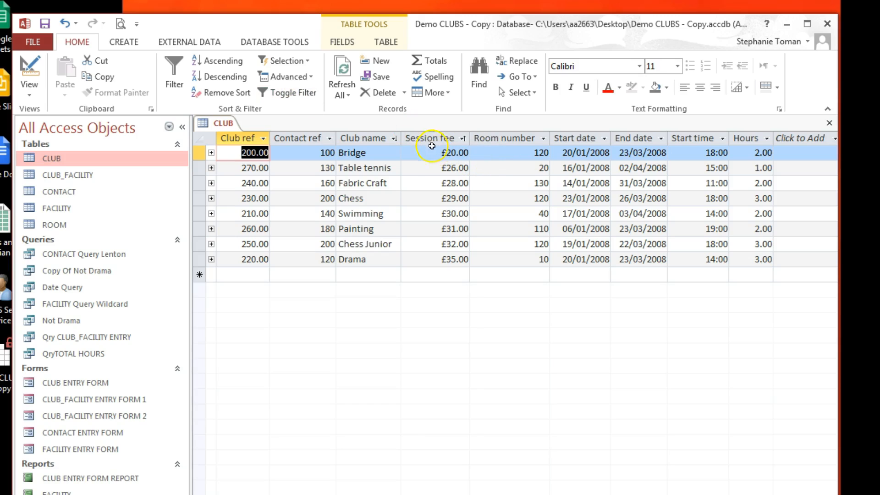
left_click(308, 153)
left_click(318, 152)
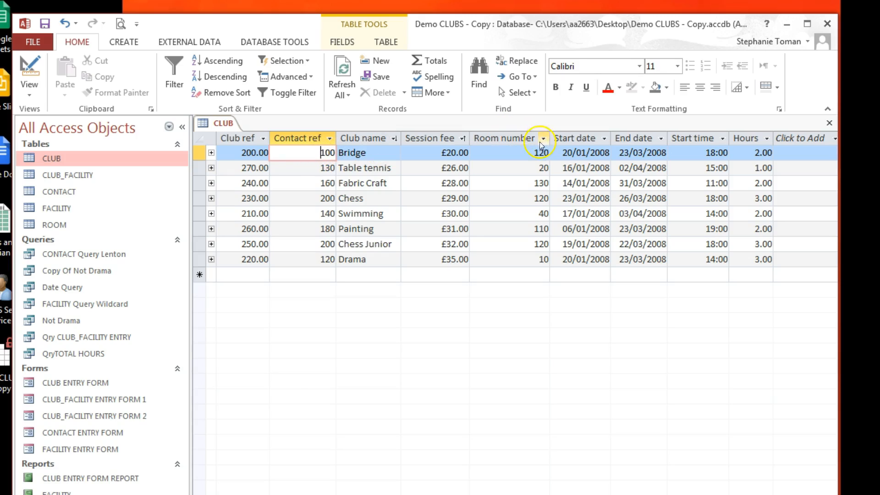
left_click(530, 152)
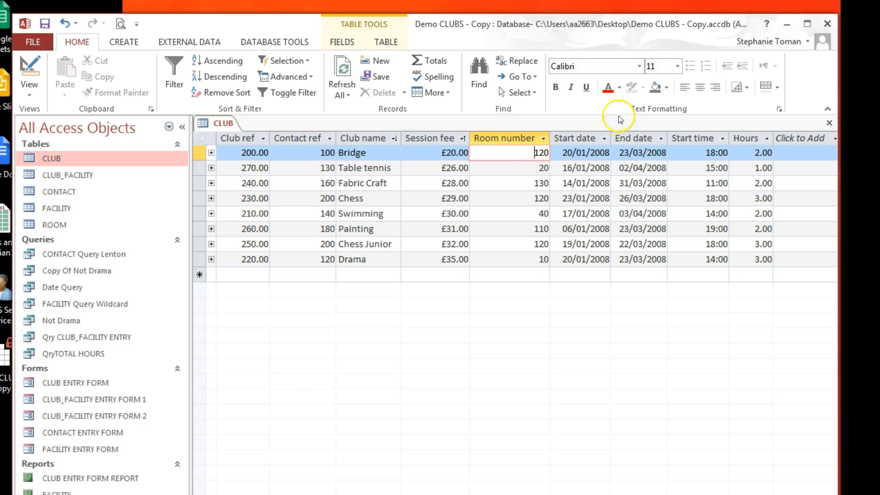
left_click(310, 75)
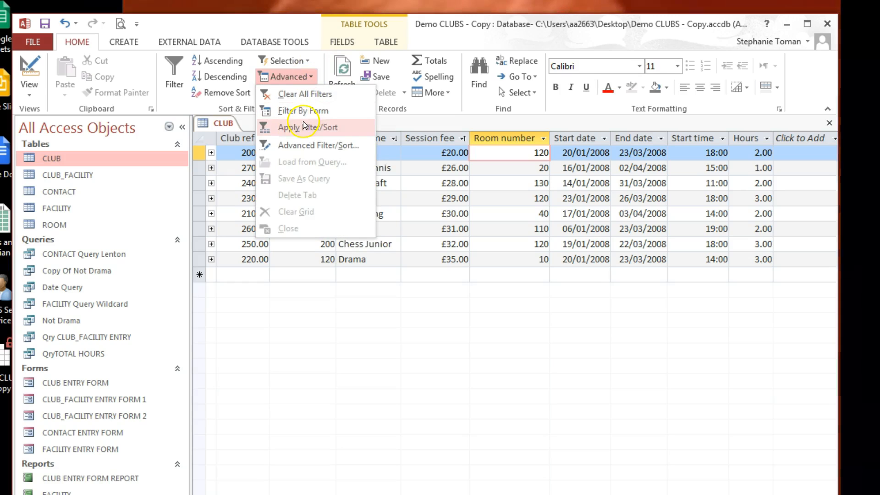
left_click(502, 315)
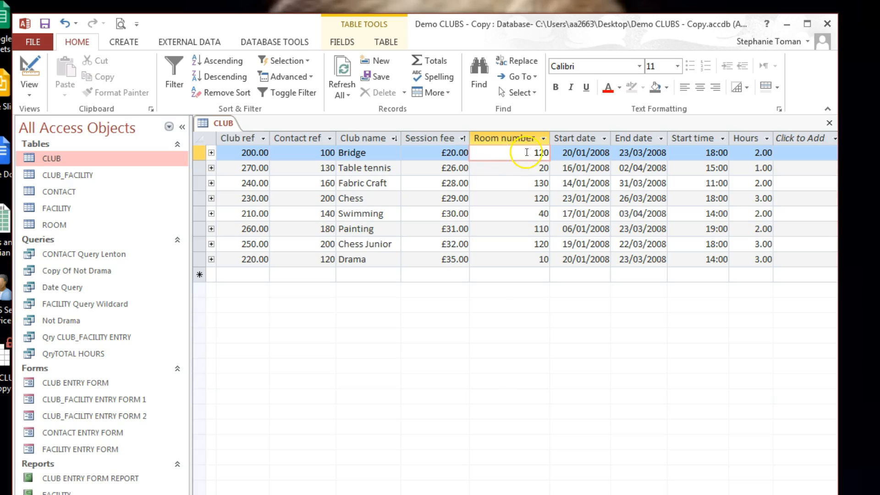
Use Filter By Form to filter the CLUB table by Contact ref 100 and Room number 120.
left_click(293, 74)
left_click(318, 108)
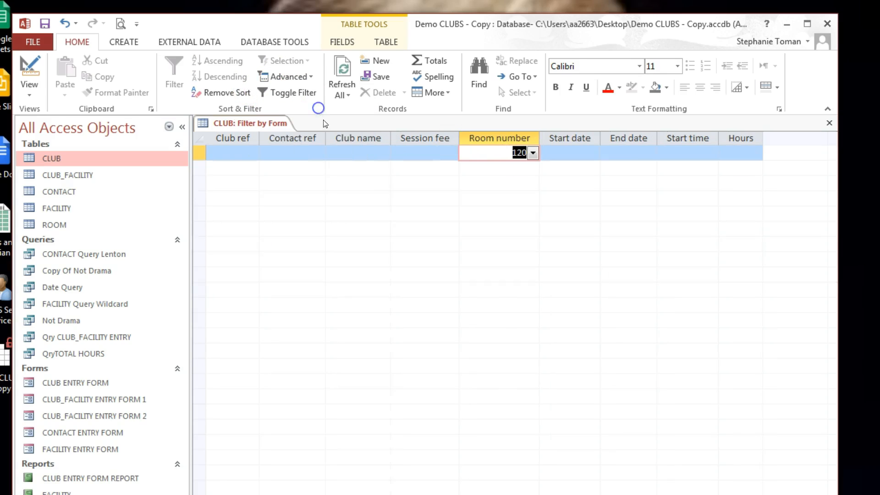
left_click(318, 151)
left_click(319, 167)
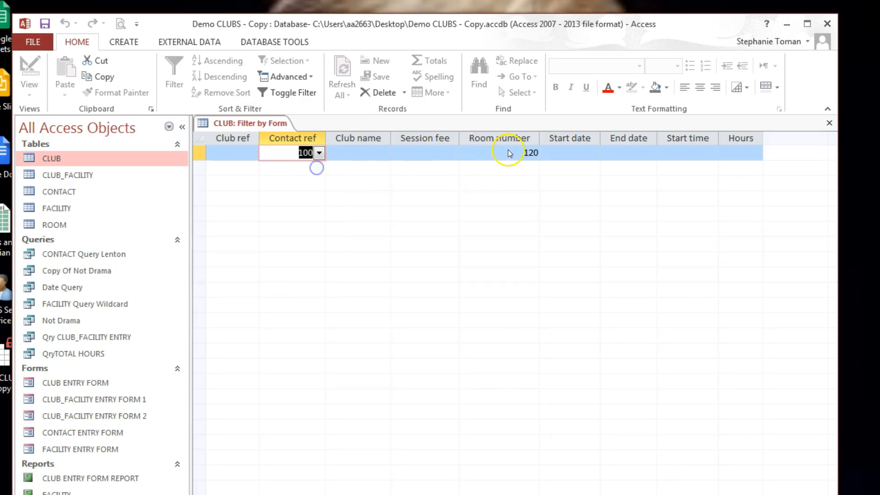
left_click(532, 152)
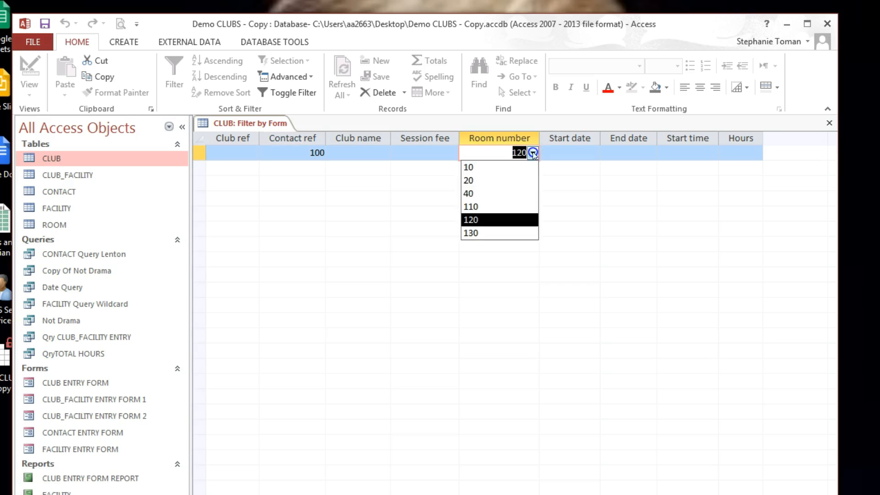
left_click(487, 216)
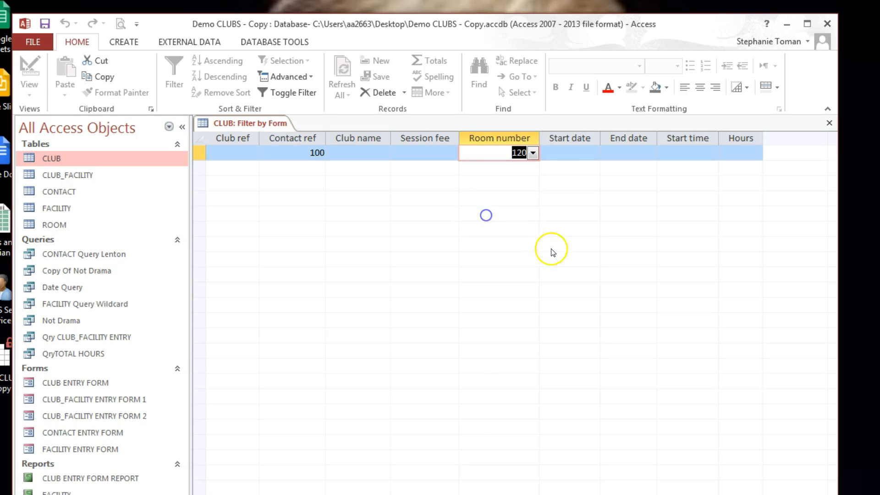
left_click(287, 94)
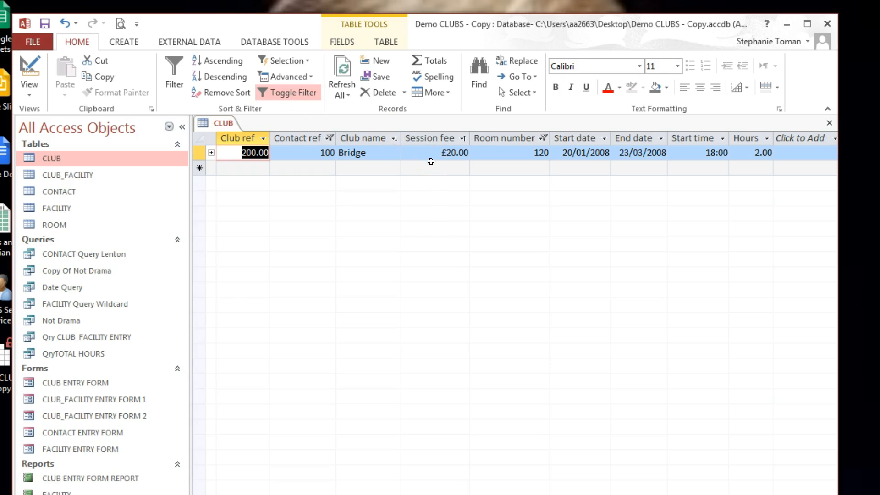
Use Filter By Form to filter the CLUB table with Club name Chess Junior added to the existing criteria, and toggle the filter off.
left_click(290, 92)
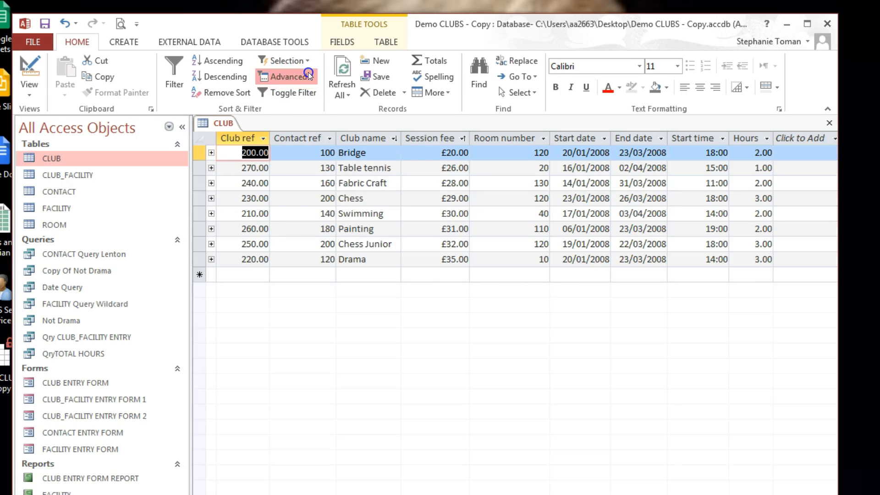
left_click(307, 73)
left_click(307, 109)
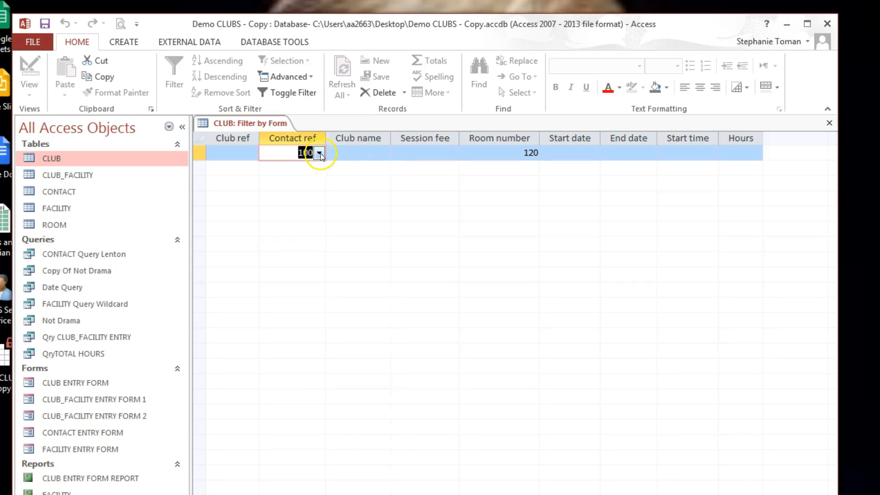
left_click(375, 152)
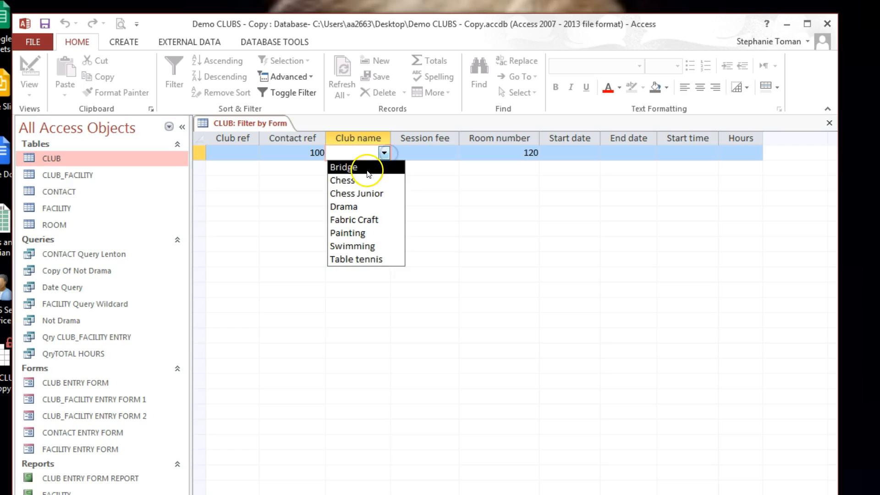
left_click(360, 193)
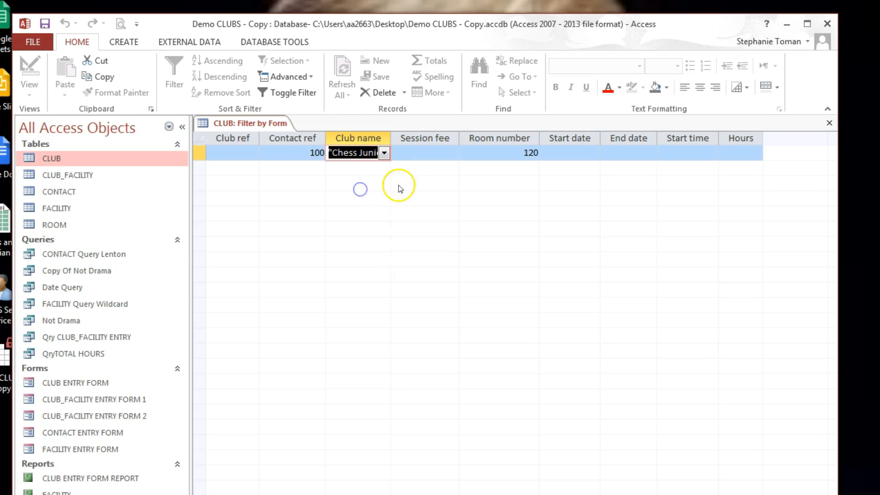
left_click(296, 92)
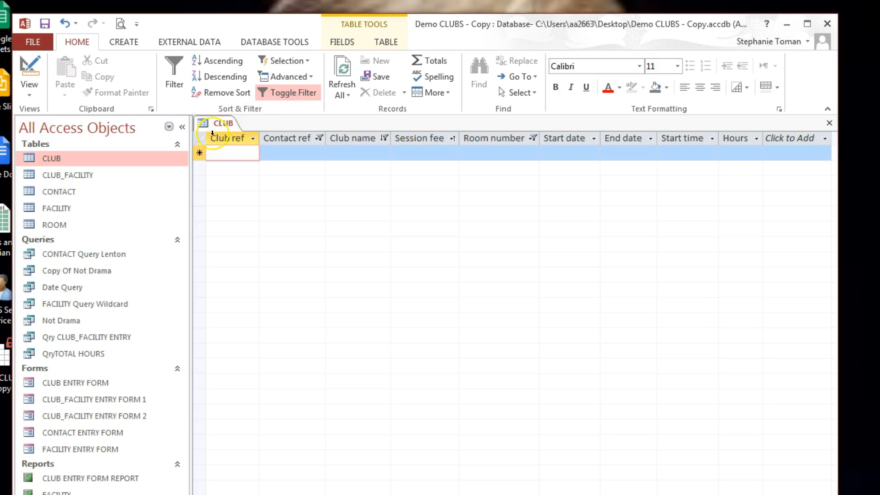
left_click(291, 94)
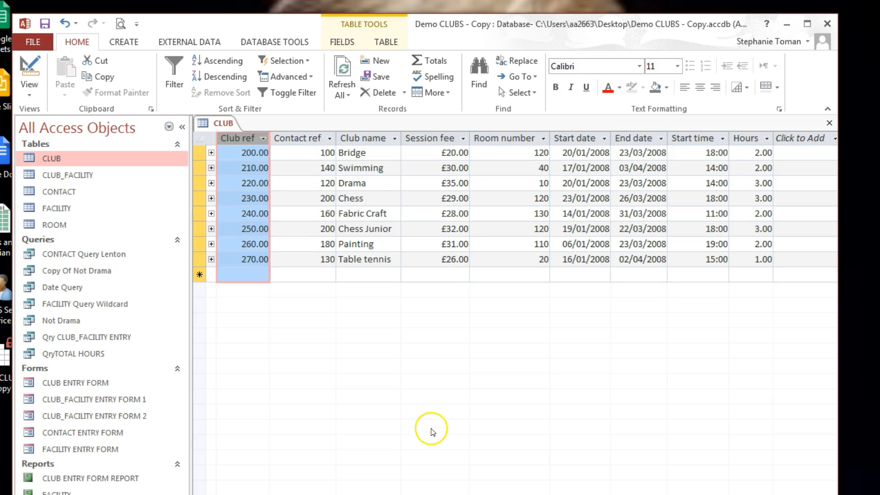
Filter the Contact ref column of the CLUB table to only the value 130, and toggle the filter off.
left_click(329, 139)
left_click(355, 224)
left_click(355, 272)
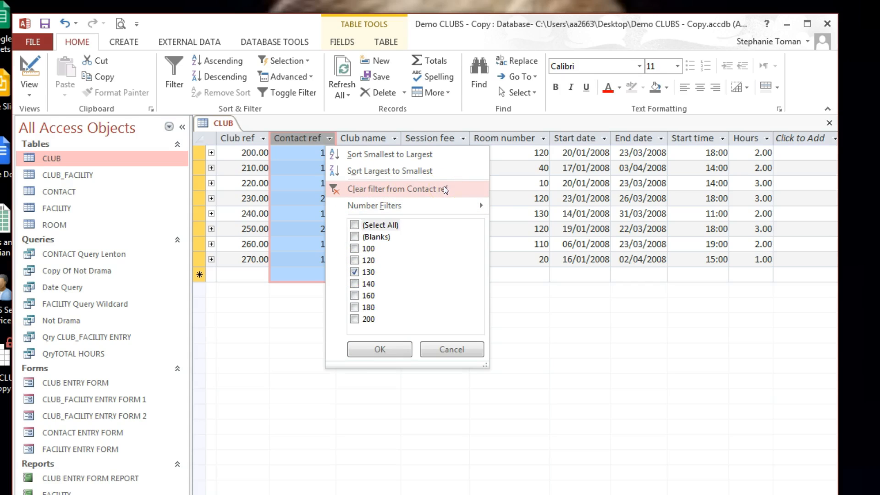
left_click(380, 349)
left_click(292, 95)
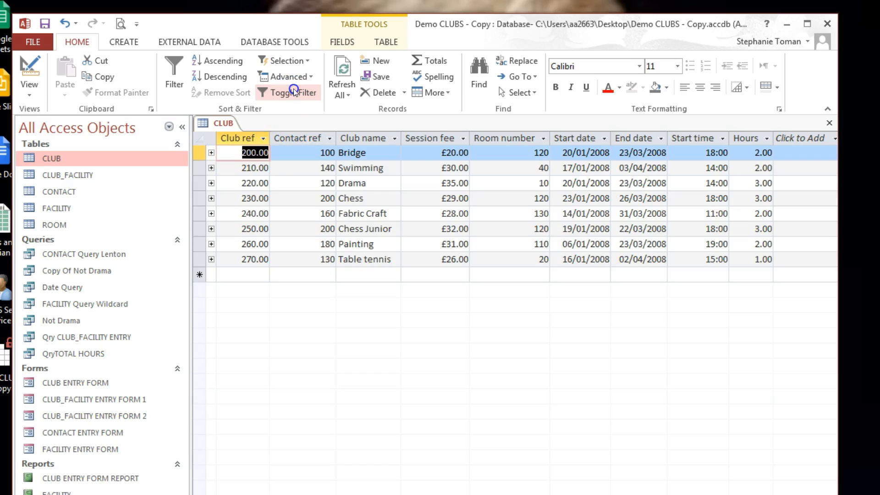